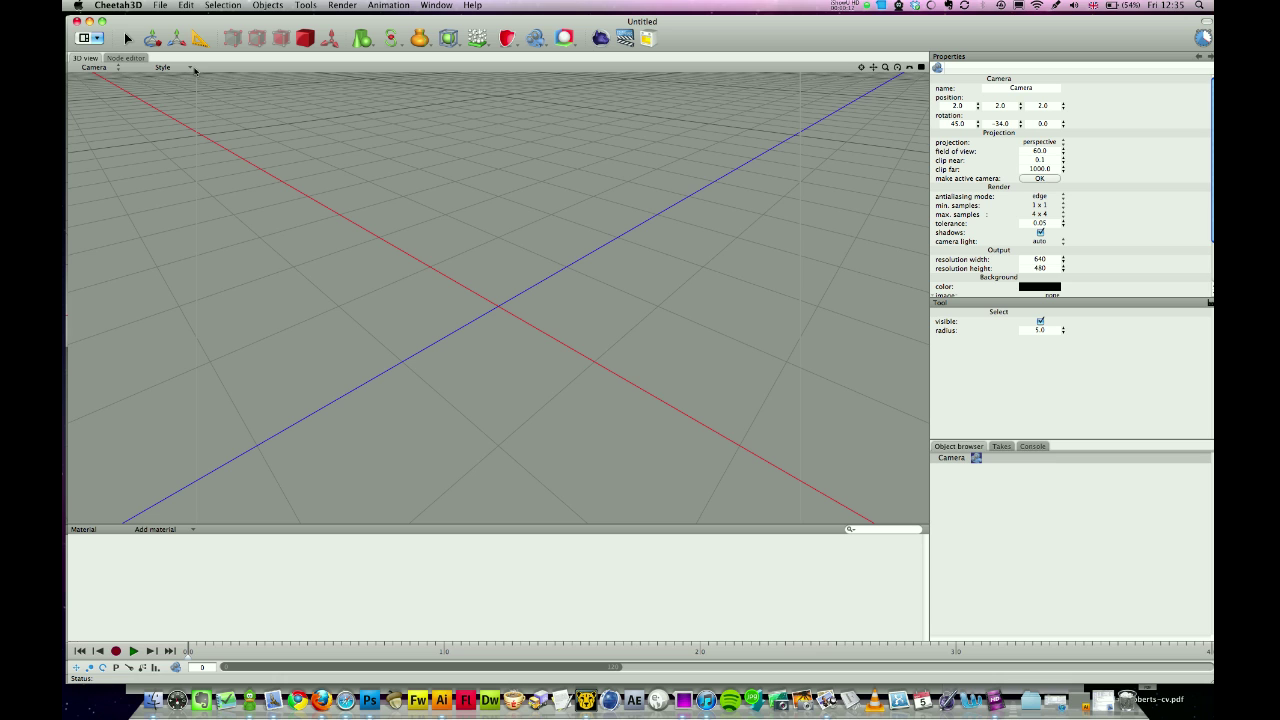
Examine the ring box reference render in attachment.jpg in Preview, and close it
drag(204, 28, 200, 27)
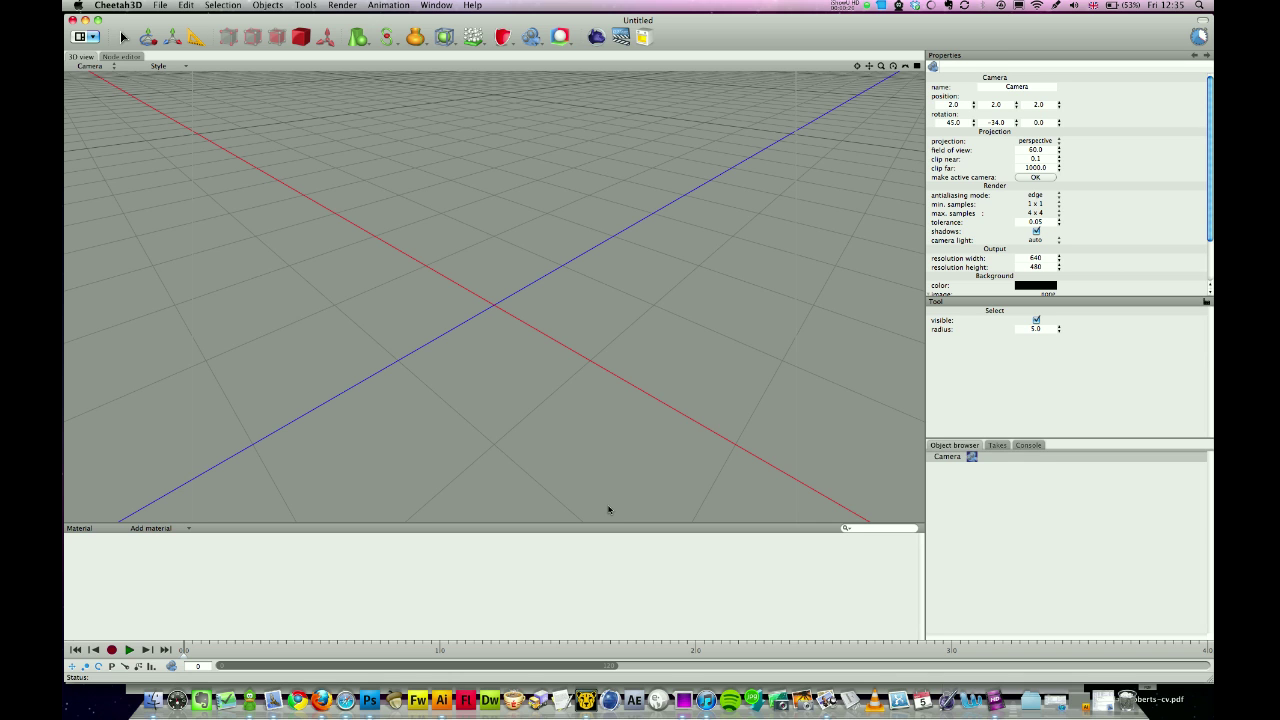
click(826, 700)
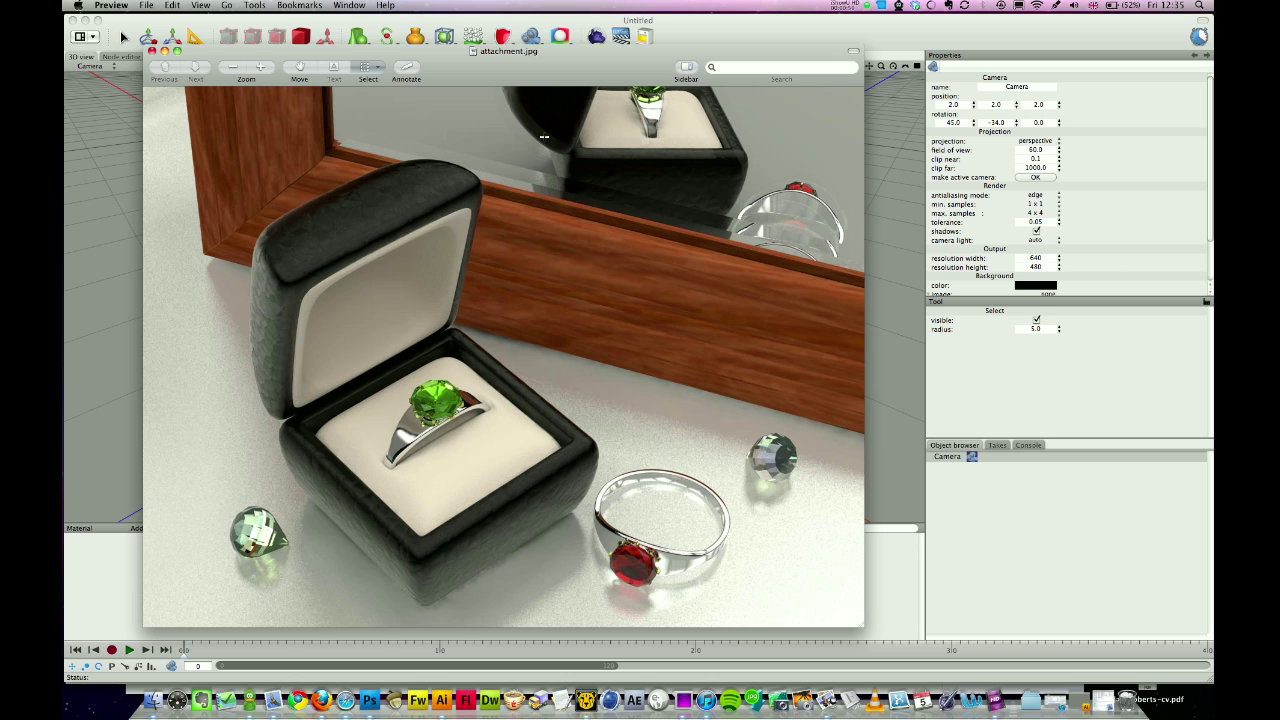
mouse_move(341, 50)
mouse_down()
mouse_move(367, 43)
mouse_move(340, 45)
mouse_up()
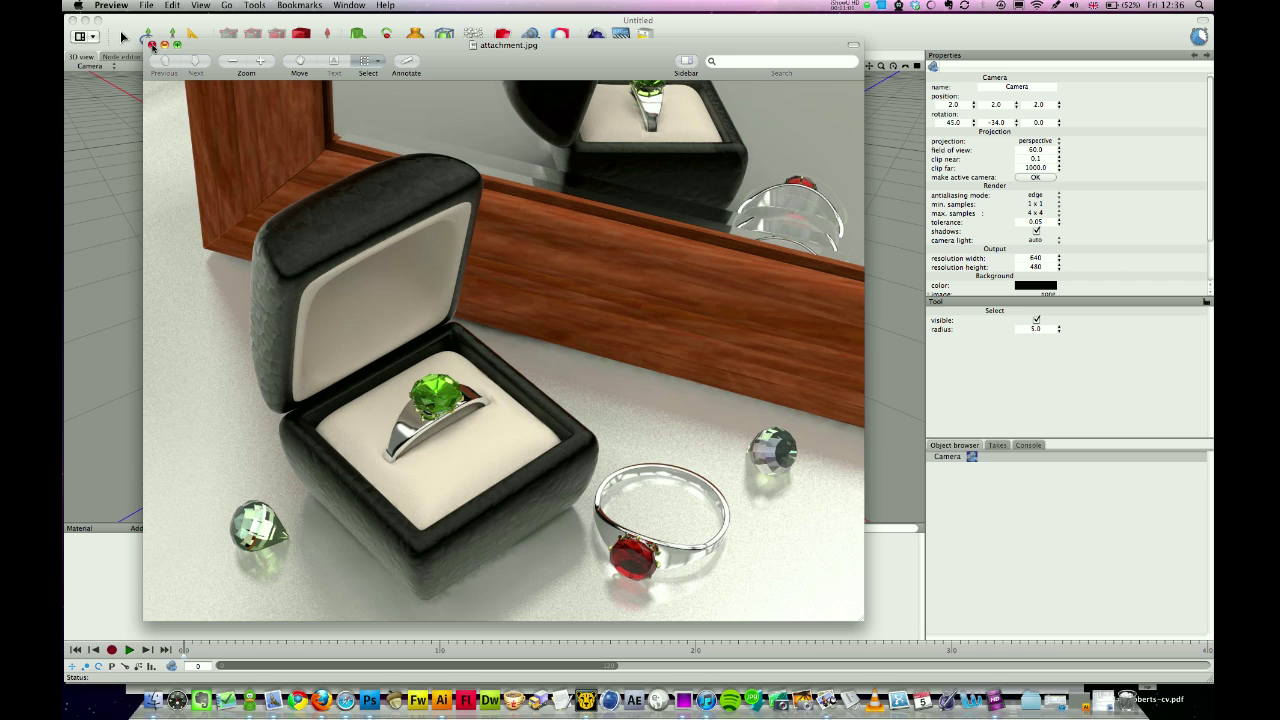
click(151, 45)
Close the empty Untitled scene to bring the Gecko.jas scene to the front
mouse_move(203, 28)
mouse_down()
mouse_move(240, 36)
mouse_move(220, 33)
mouse_up()
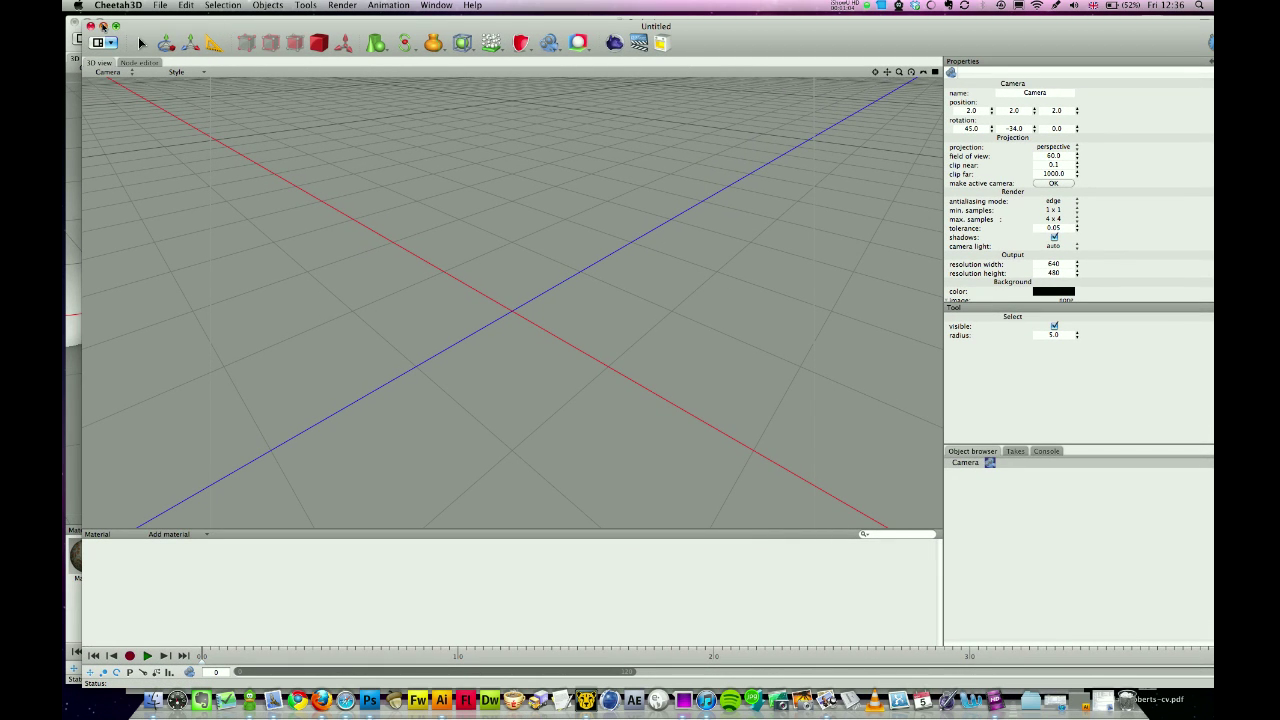
click(91, 26)
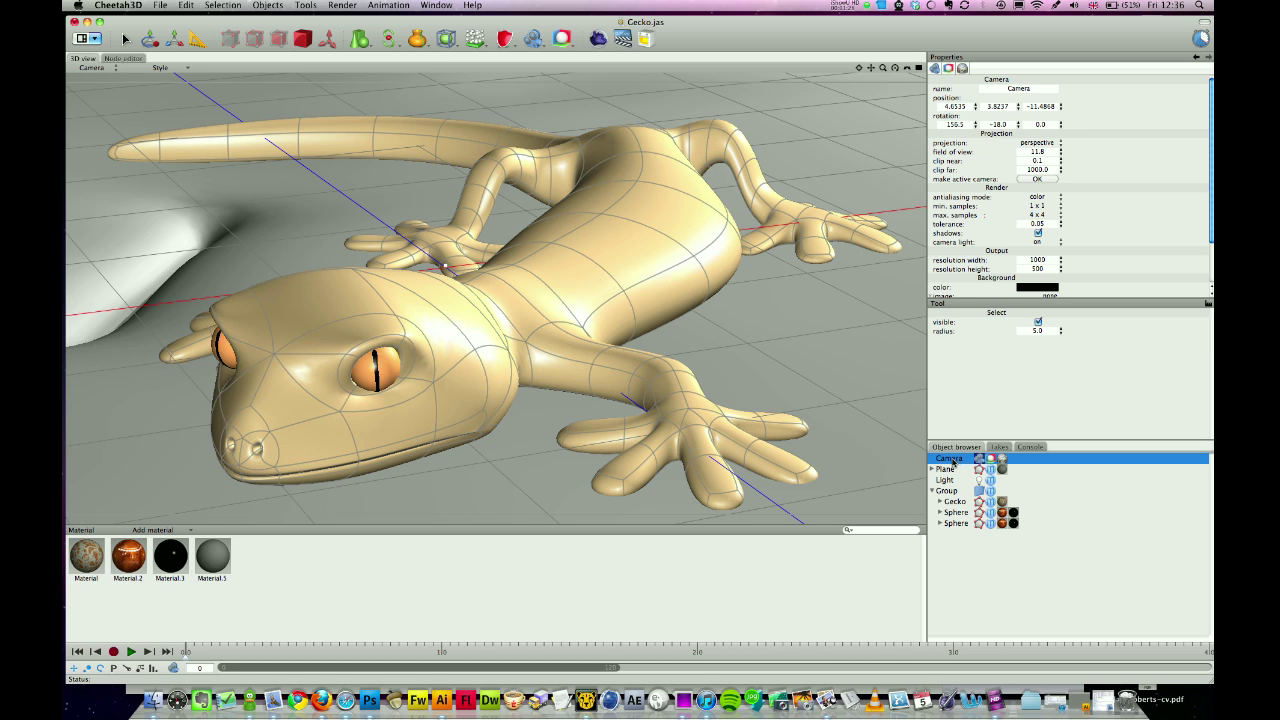
Duplicate the scene's Camera and name the copy Test Render
key(super+d)
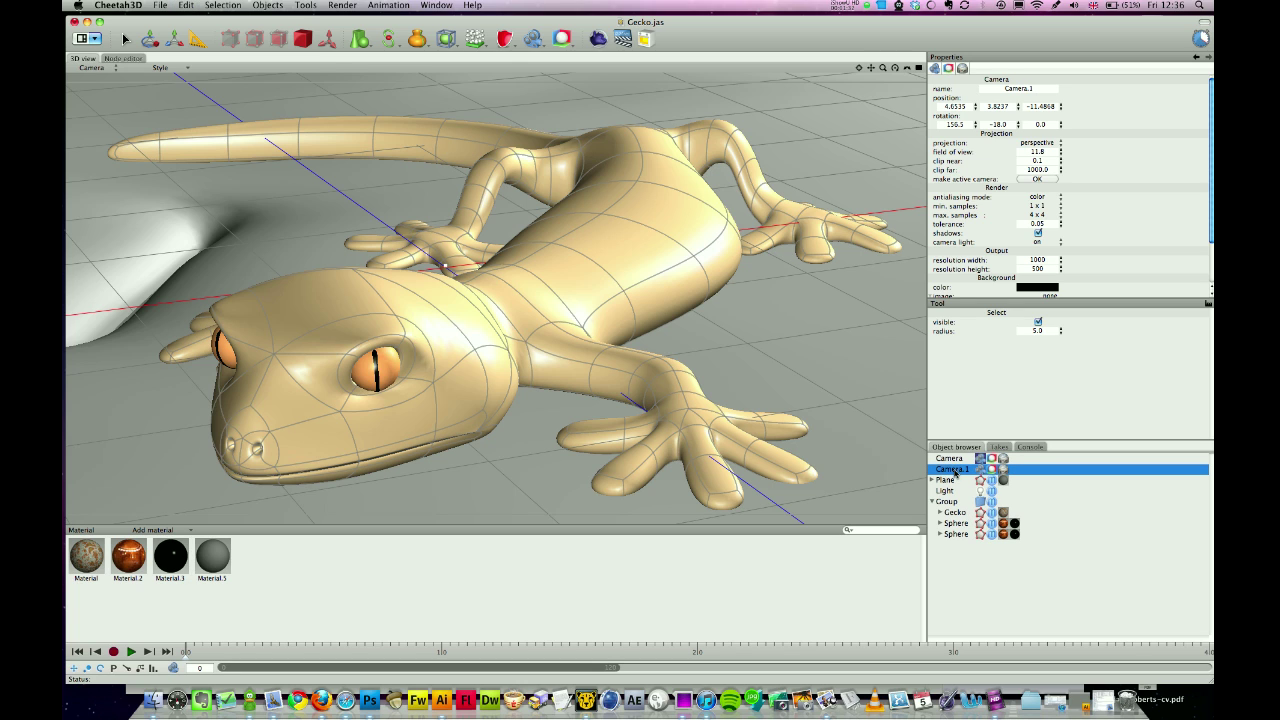
click(1040, 90)
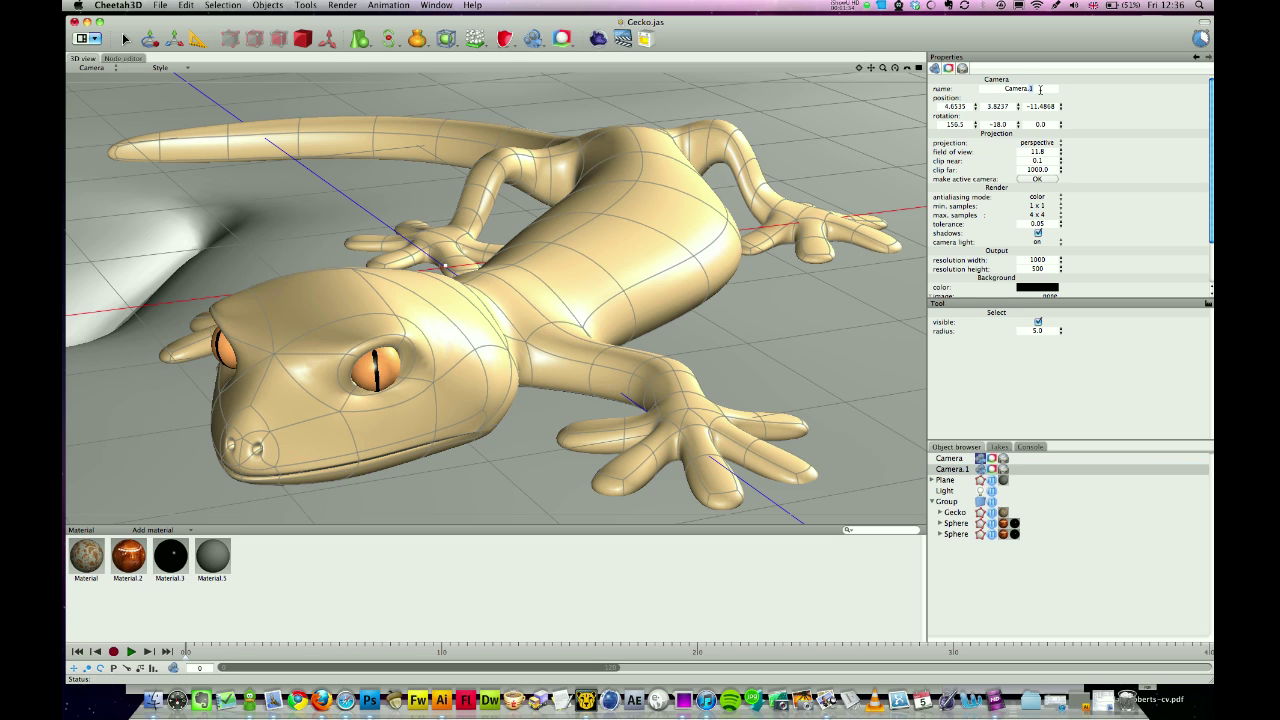
text(Test Render)
key(Tab)
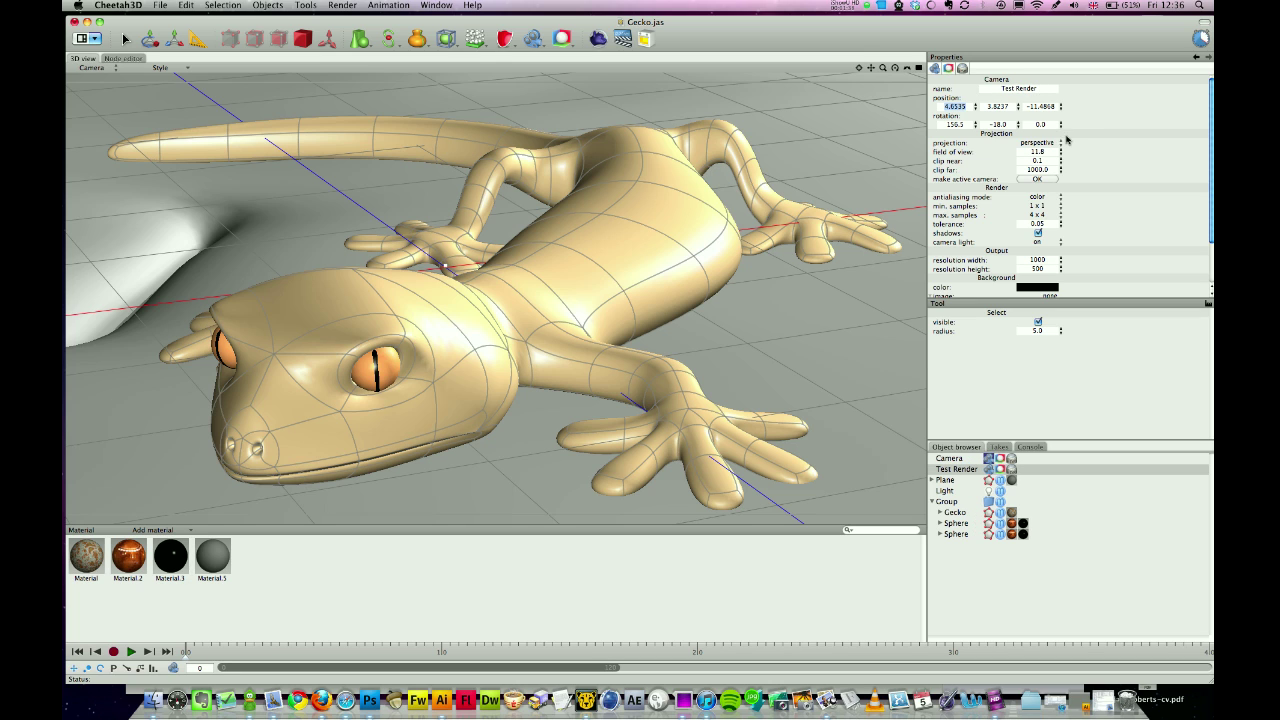
Nest the Test Render camera under Camera in the object hierarchy, and select the parent Camera
drag(951, 468, 958, 460)
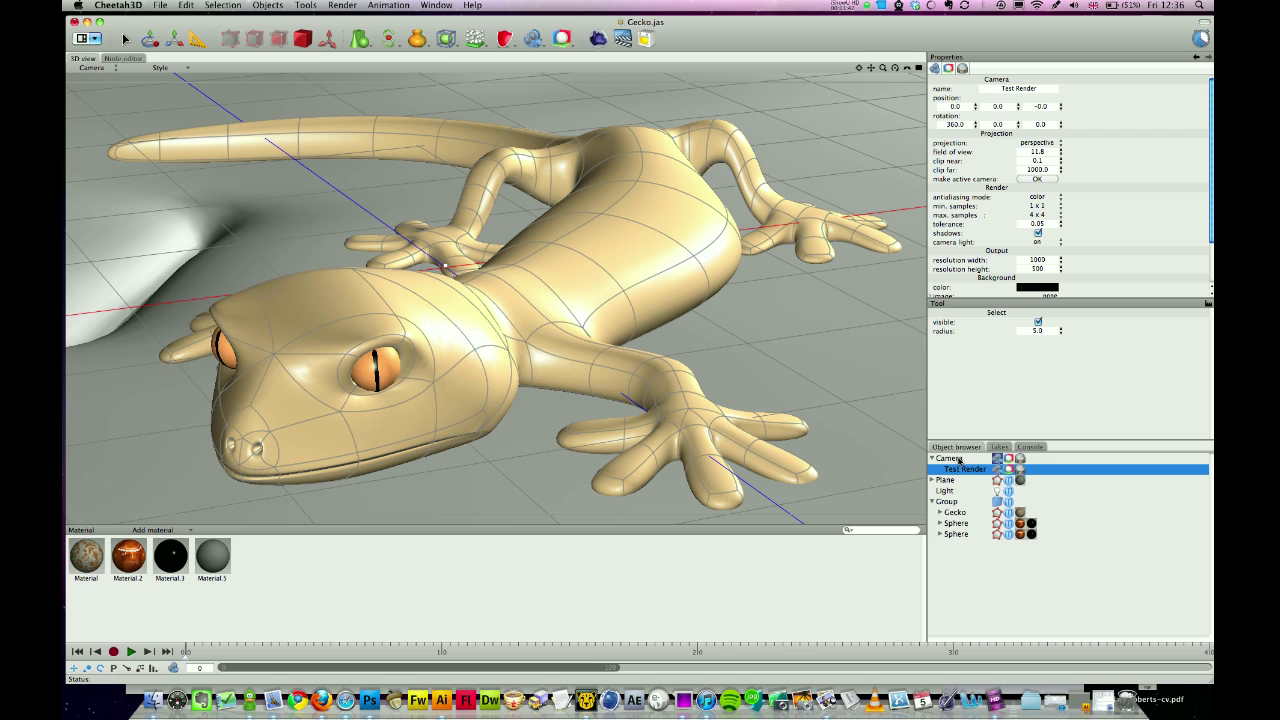
click(958, 460)
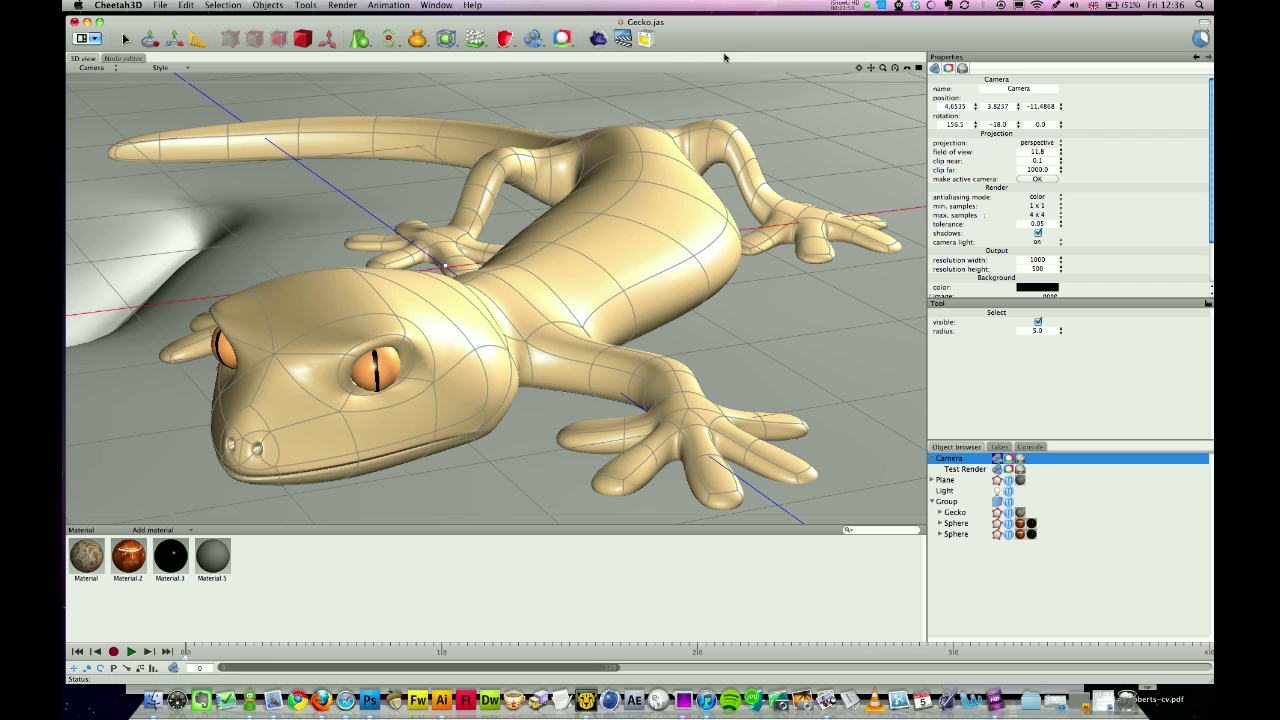
Review the finished gecko render and its render time in the Render Manager, and close the manager
click(434, 5)
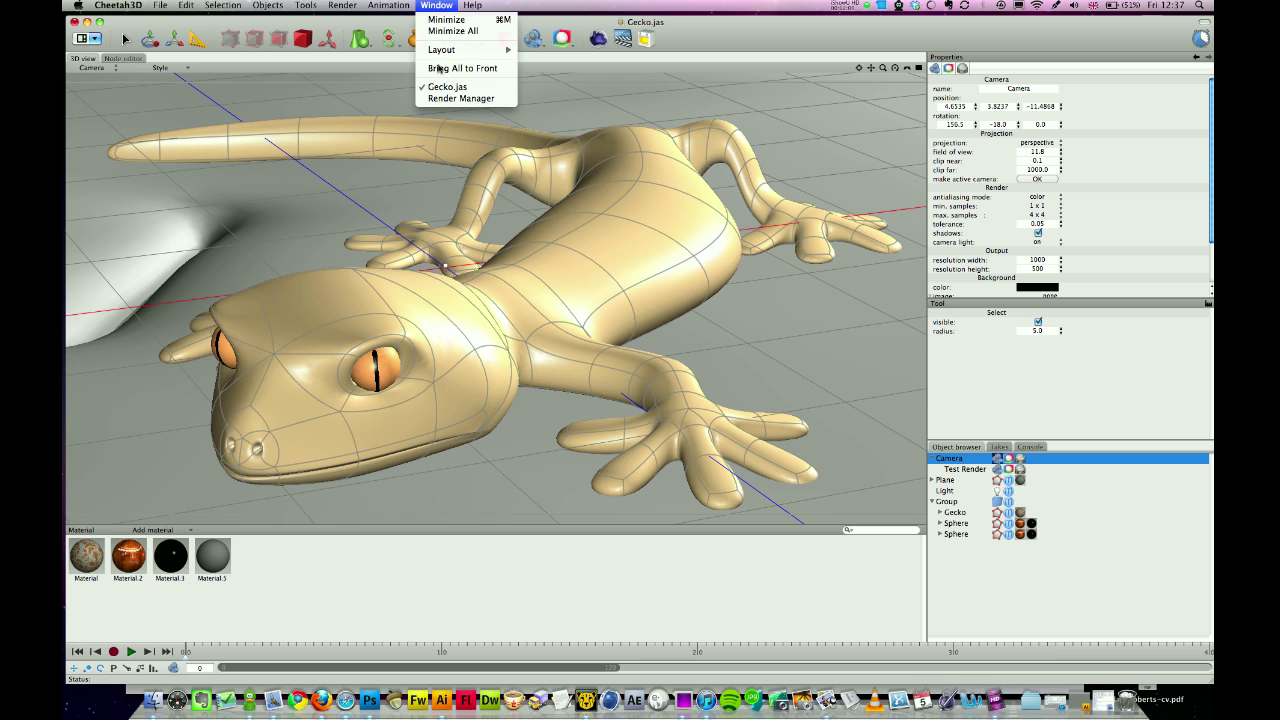
click(447, 99)
drag(517, 106, 463, 41)
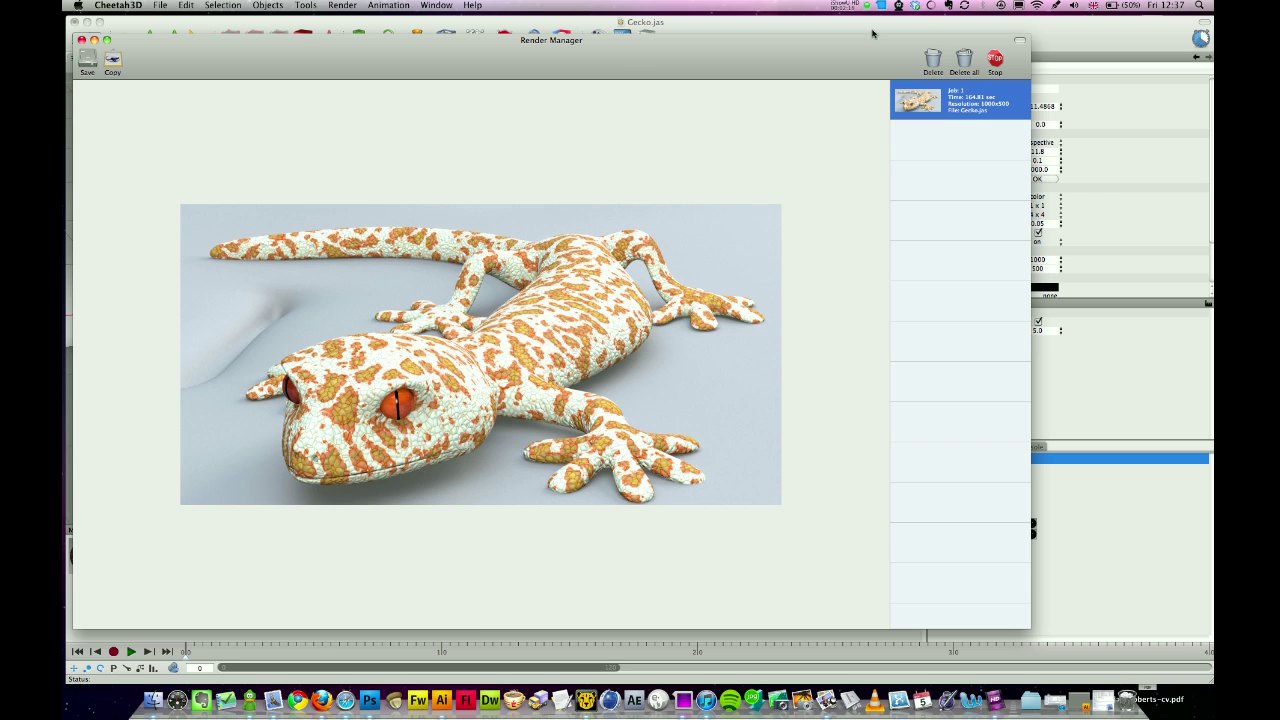
click(81, 39)
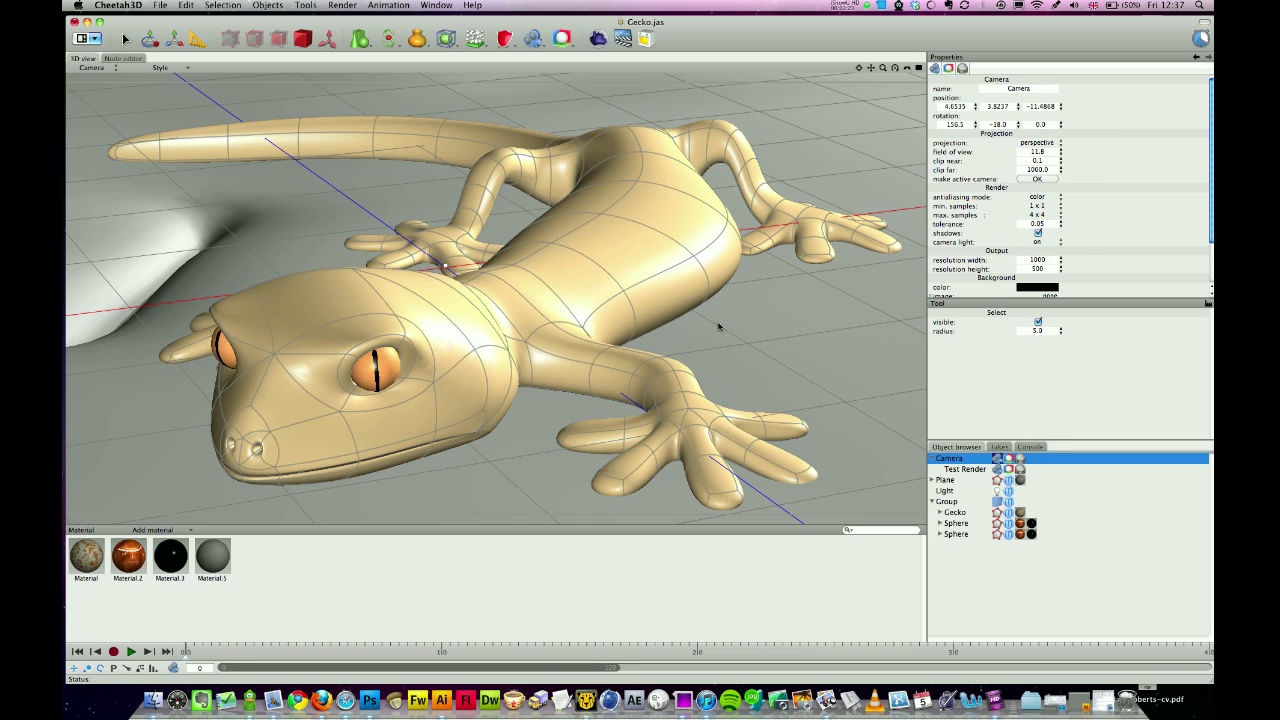
Set the Test Render camera's min. samples to ¼ x ¼ and max. samples to 1 x 1
click(975, 470)
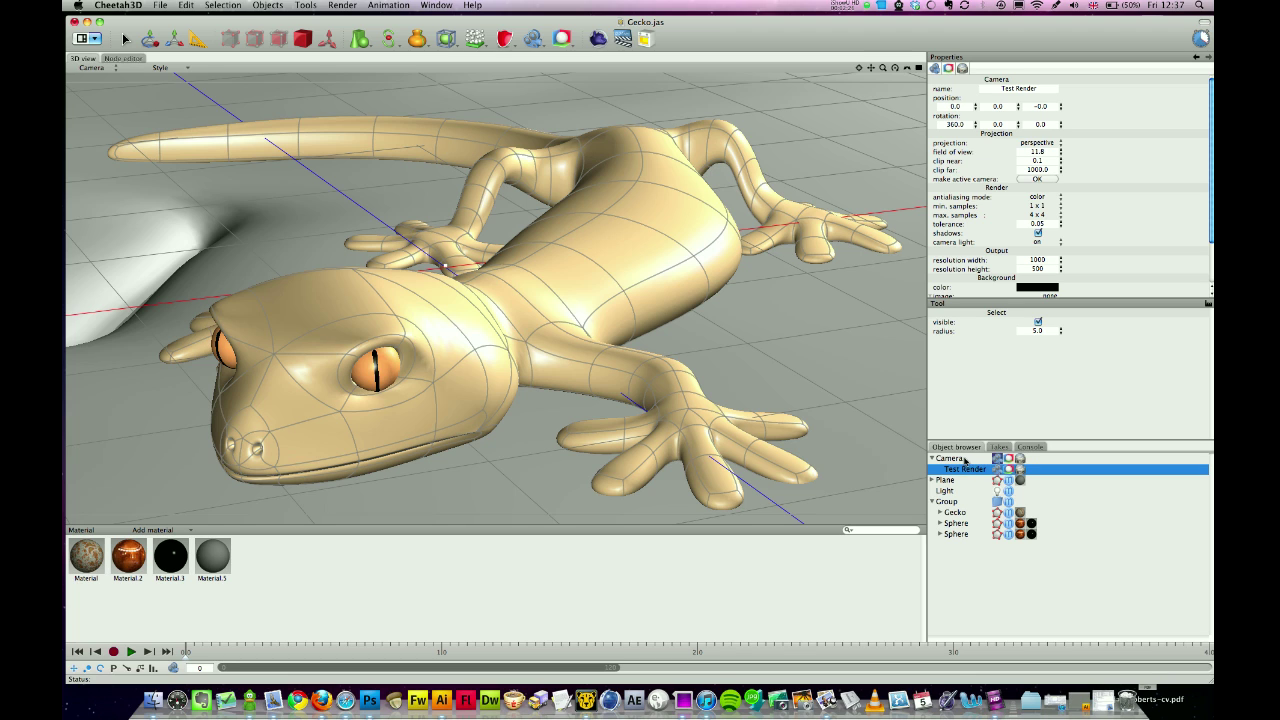
click(1037, 206)
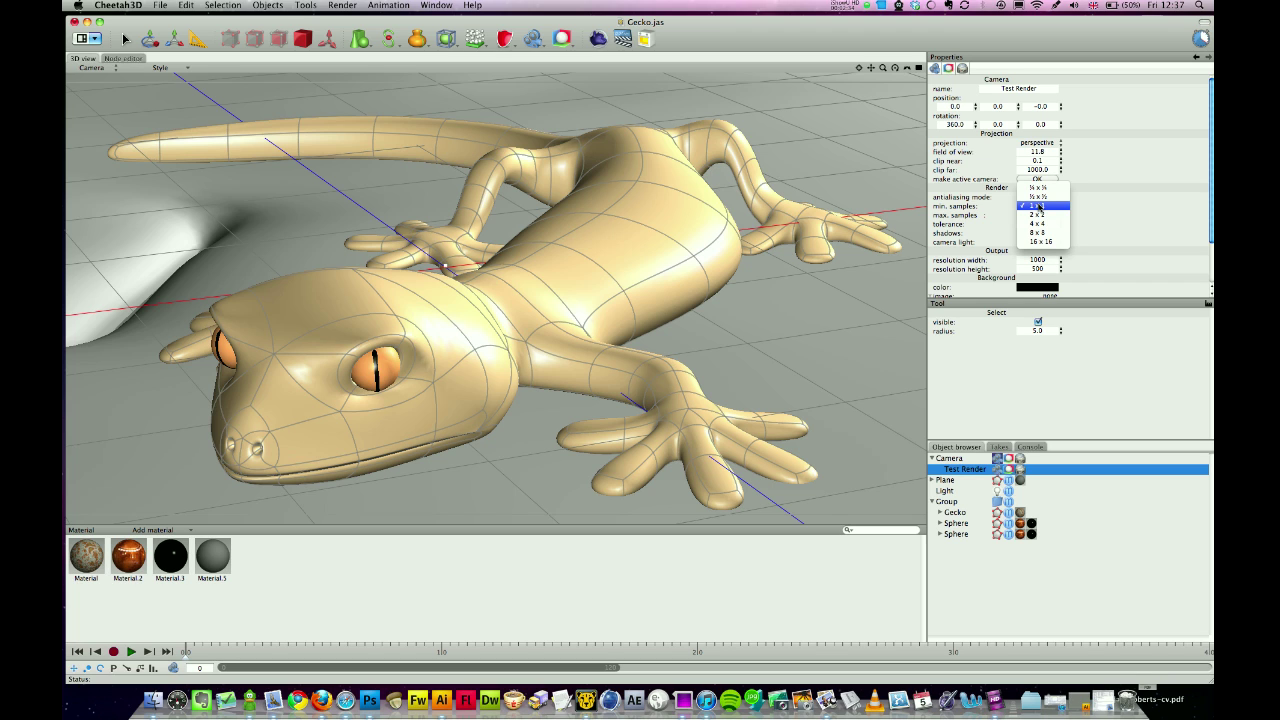
click(1047, 189)
click(1043, 218)
click(1043, 197)
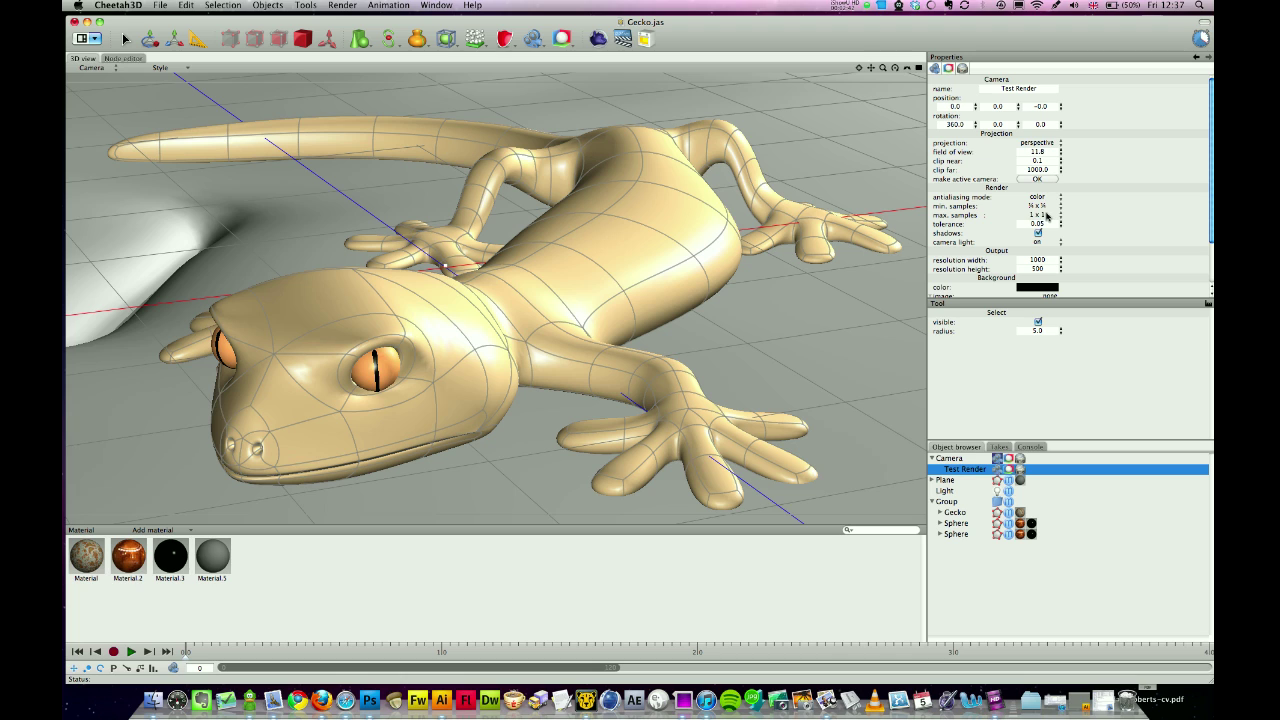
Set the Test Render camera's antialiasing tolerance to 0.25
click(1037, 224)
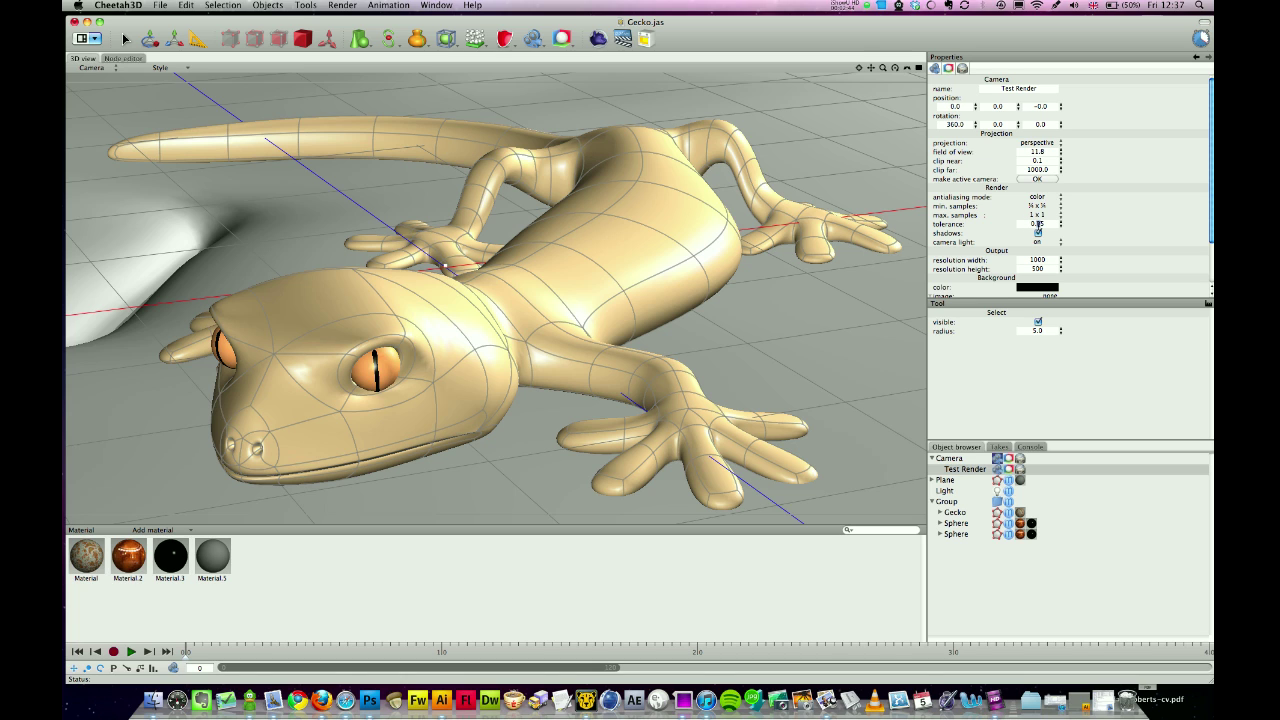
key(BackSpace)
key(BackSpace)
text(25)
key(Tab)
Make Test Render the active camera and render the gecko scene
click(1037, 182)
click(596, 40)
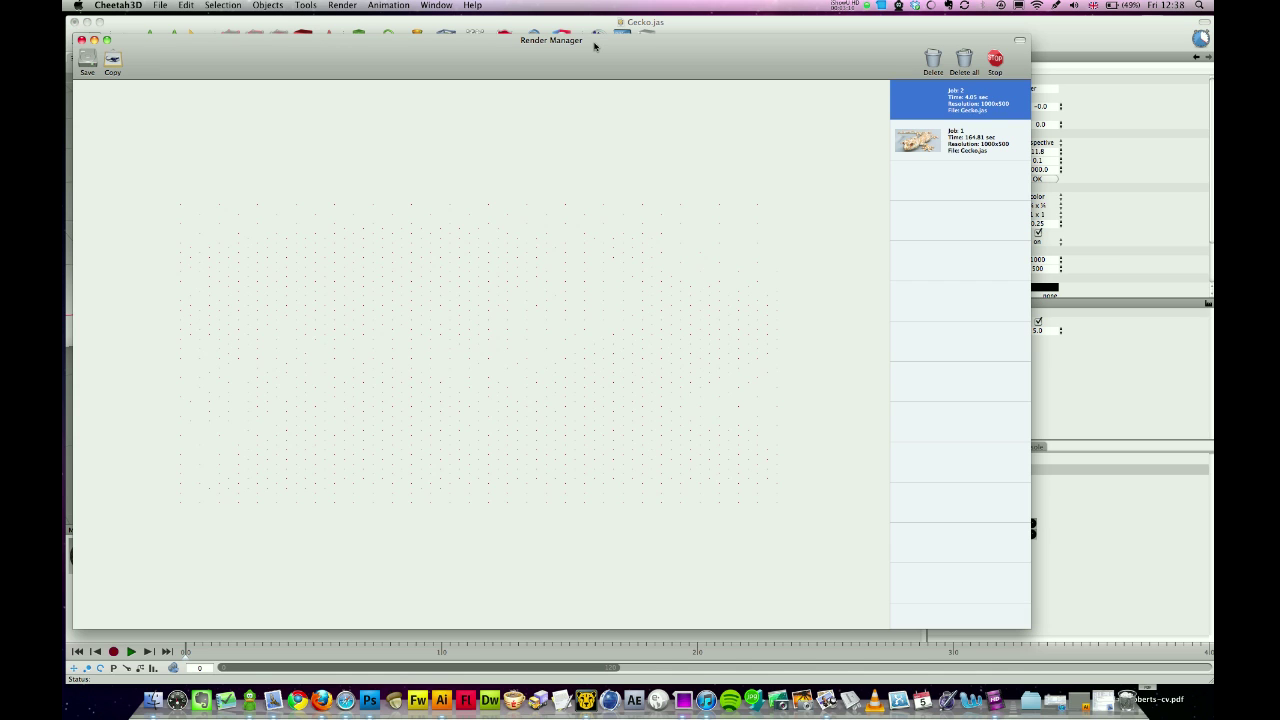
Compare the earlier Job 1 render with the running Job 2, and return to the Gecko.jas scene
click(940, 138)
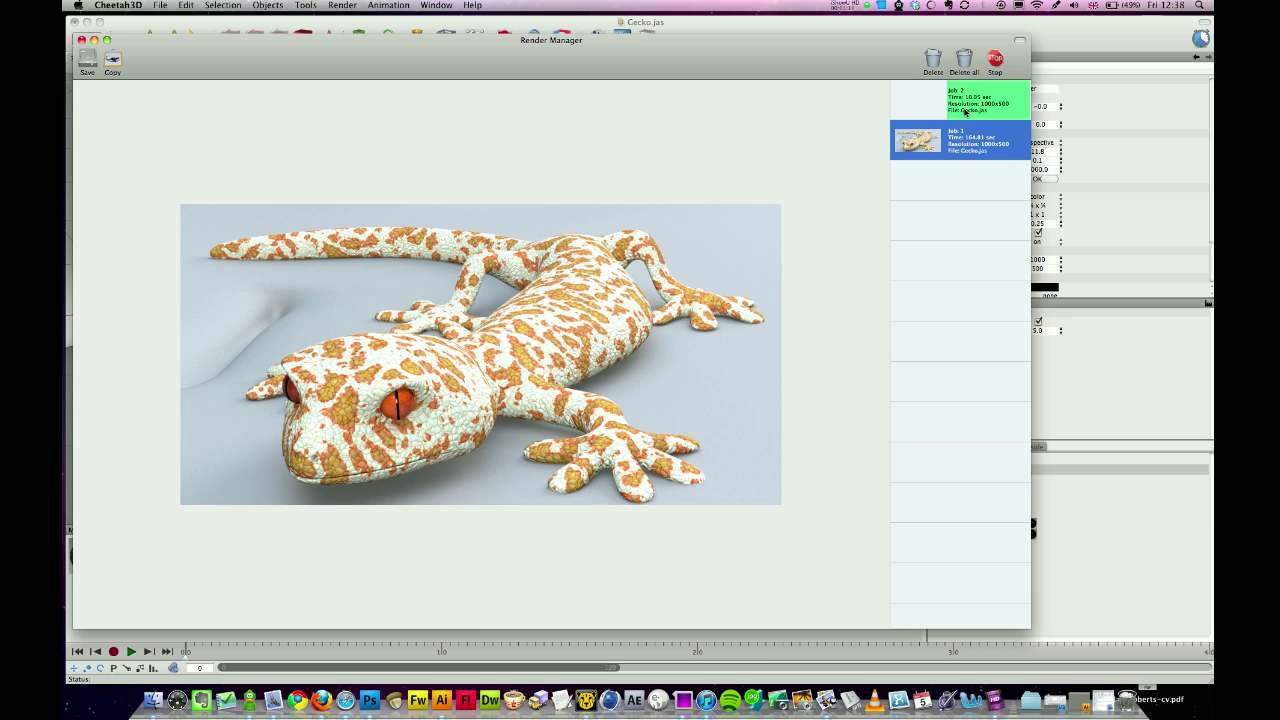
click(965, 111)
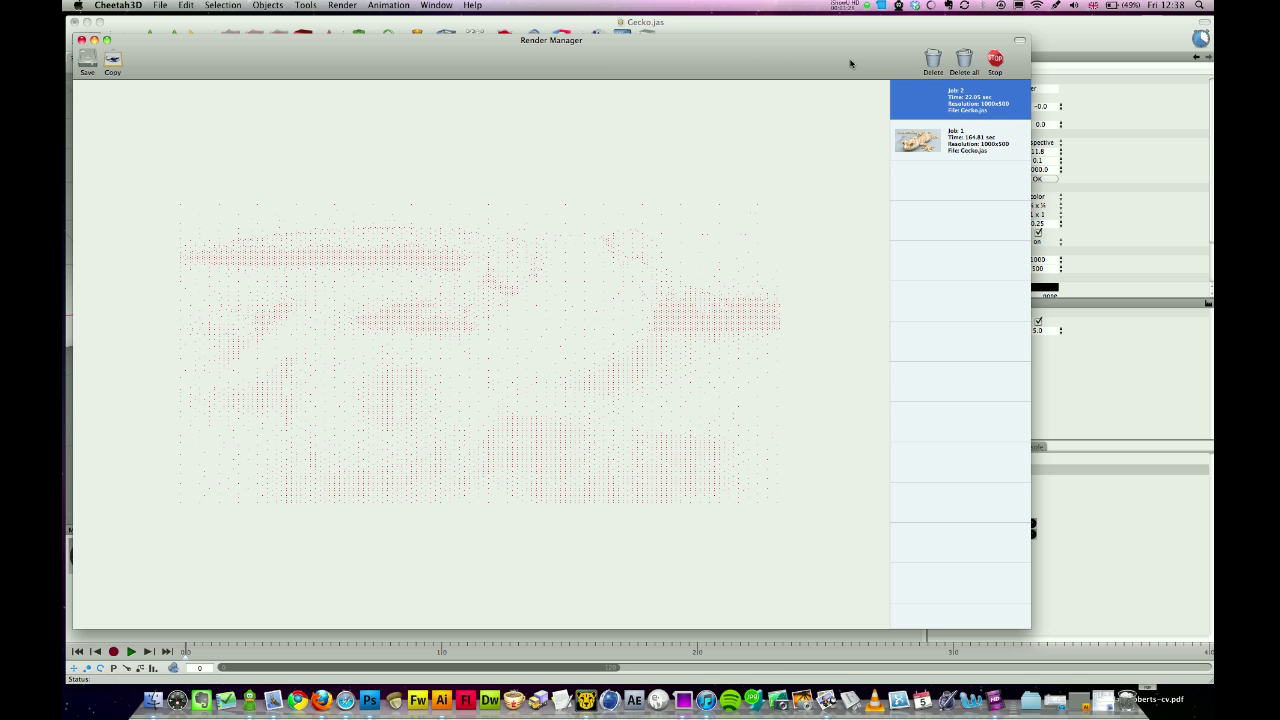
drag(850, 60, 866, 93)
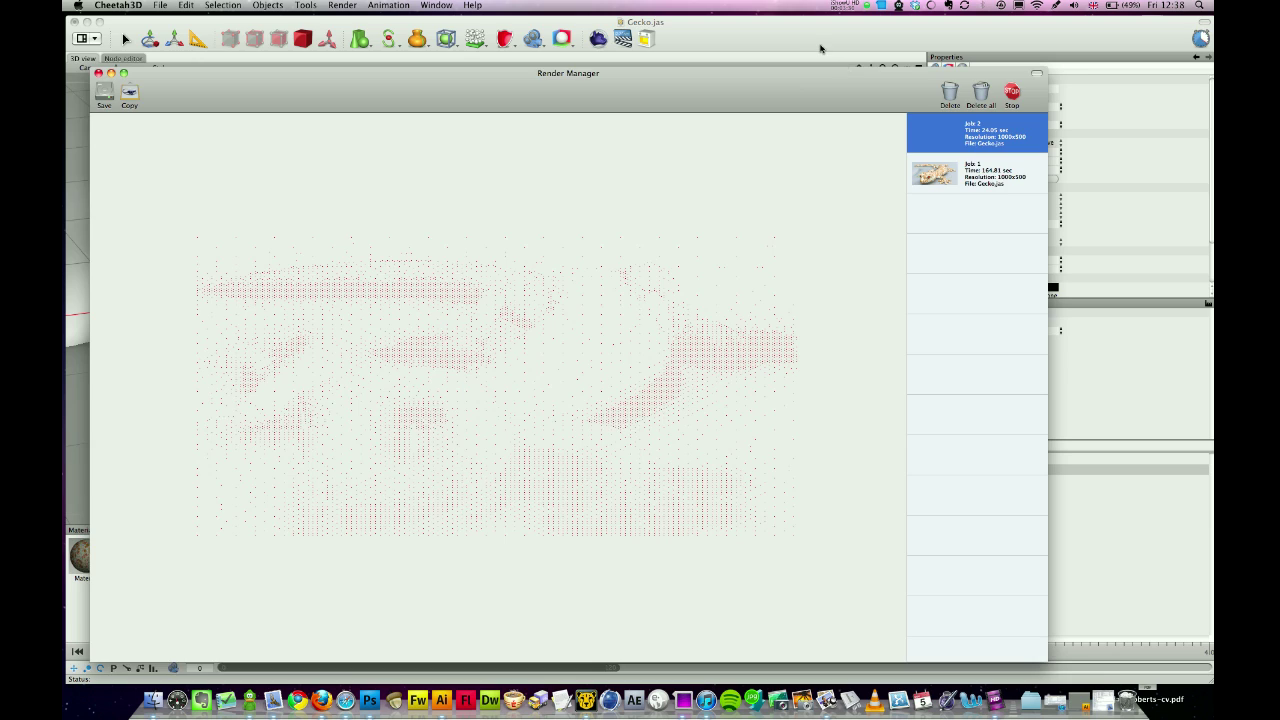
click(820, 46)
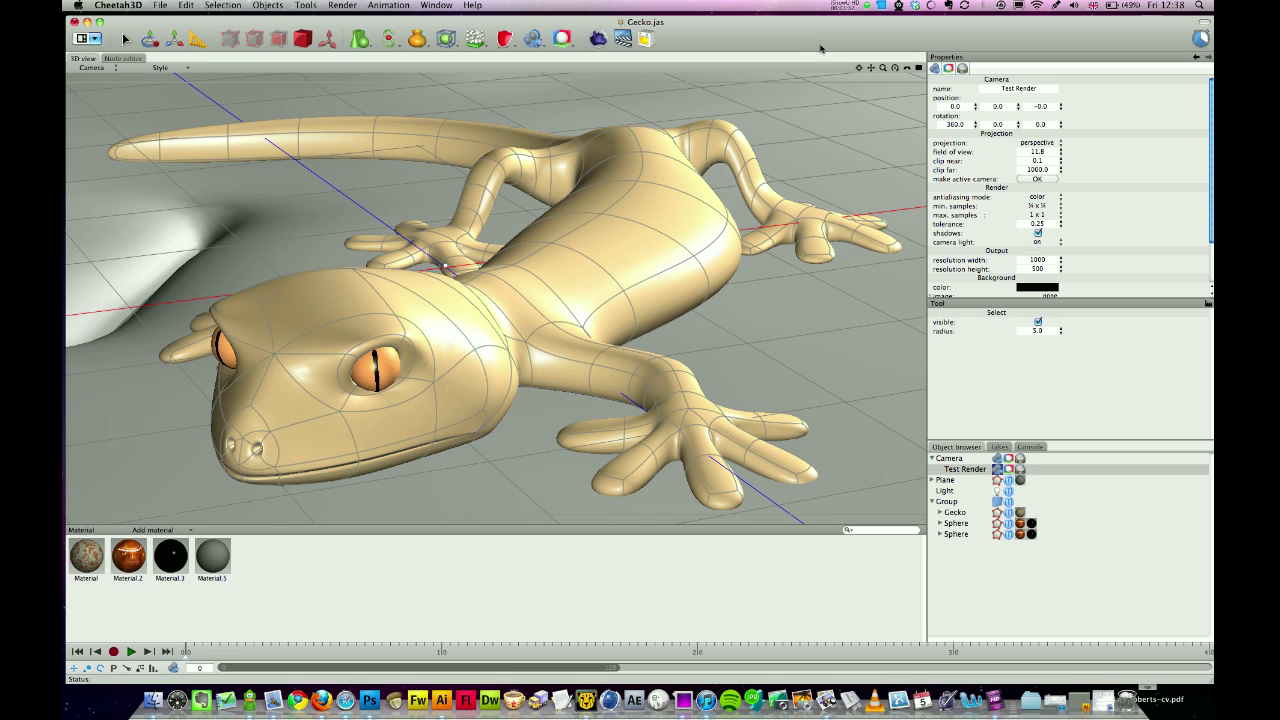
Make the parent Camera active and orbit it around the gecko to about position 1.07, 4.75, -13.55 and rotation 175, -20.5
click(959, 460)
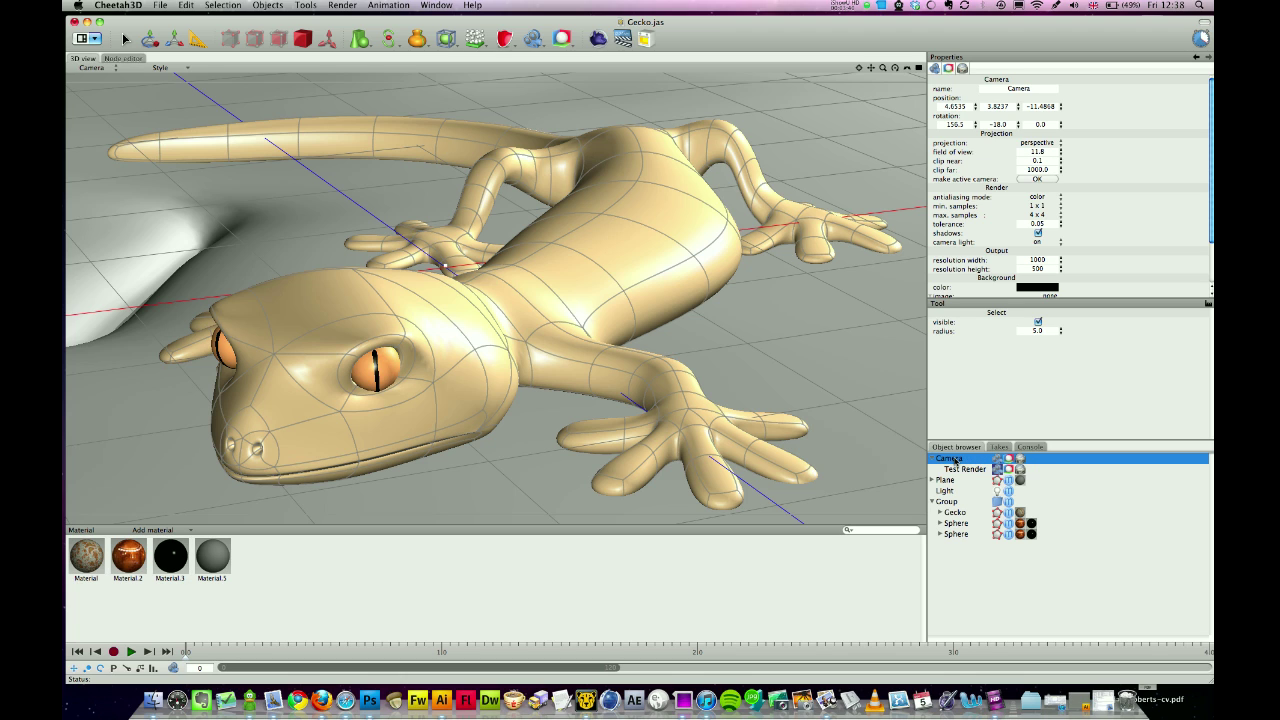
click(1036, 180)
drag(886, 73, 728, 77)
drag(872, 73, 932, 57)
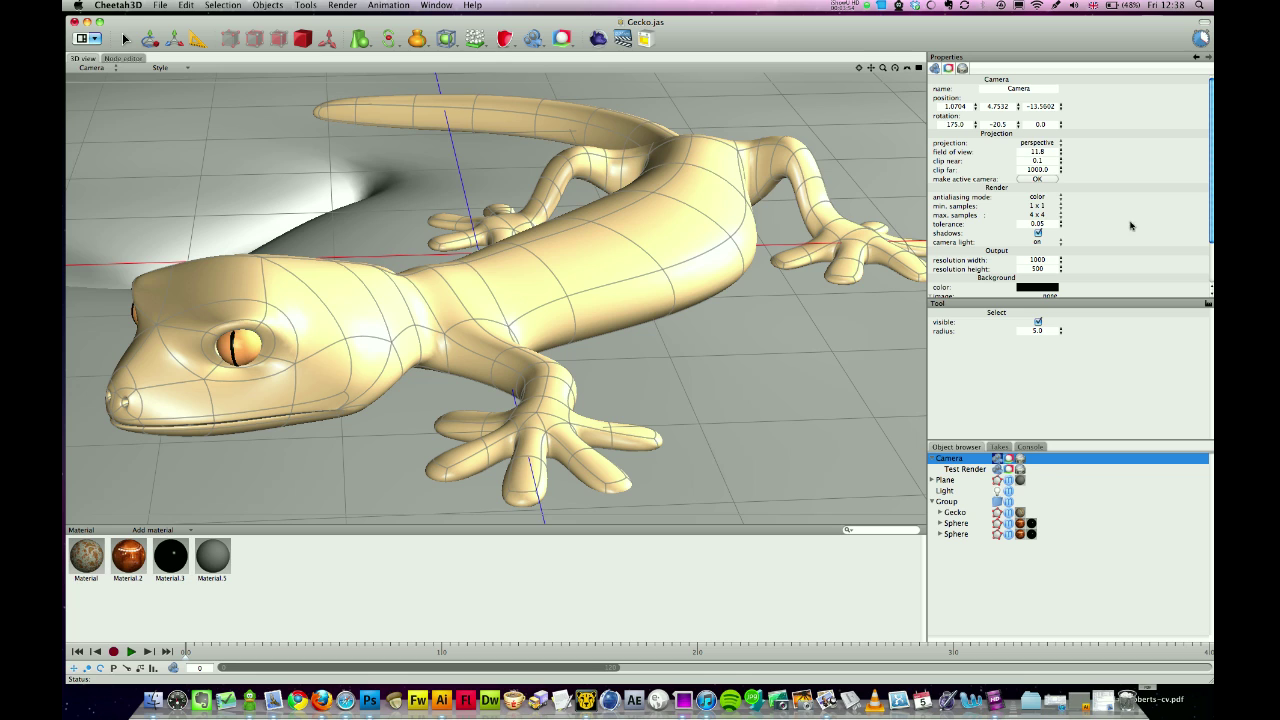
Make the nested Test Render camera active again and bring up the Render Manager
click(970, 469)
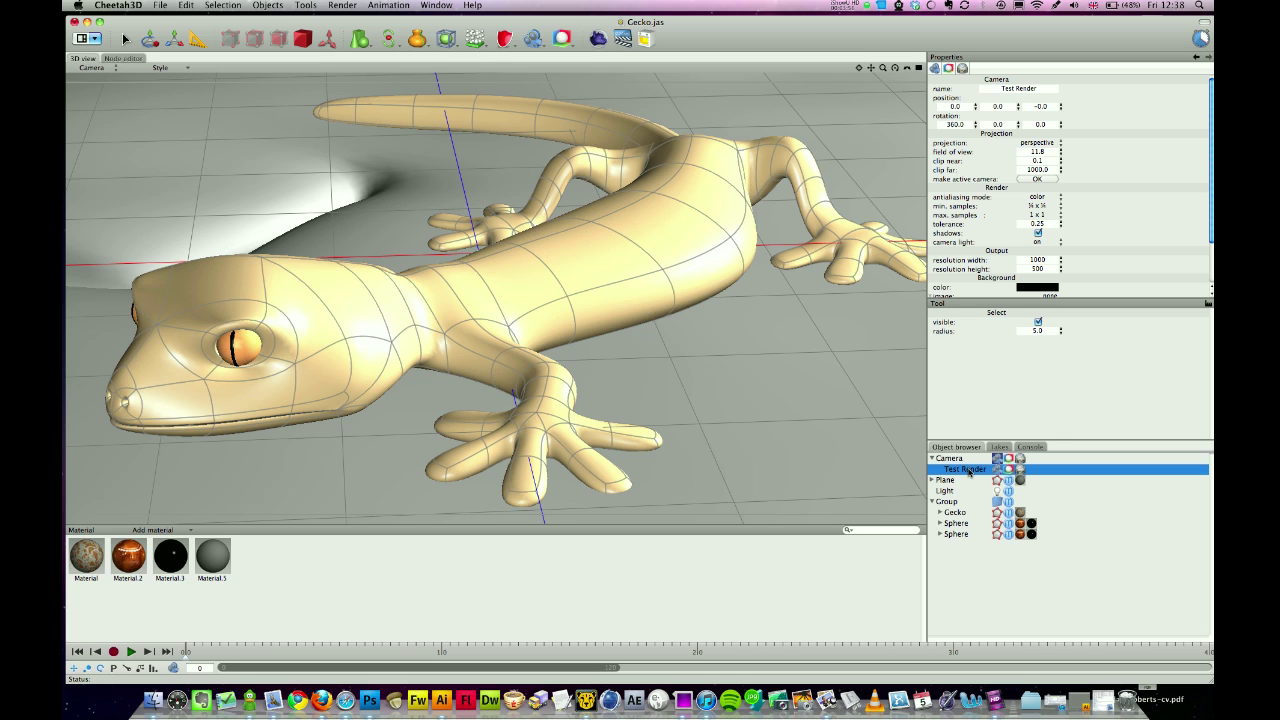
click(1036, 179)
click(348, 6)
click(348, 61)
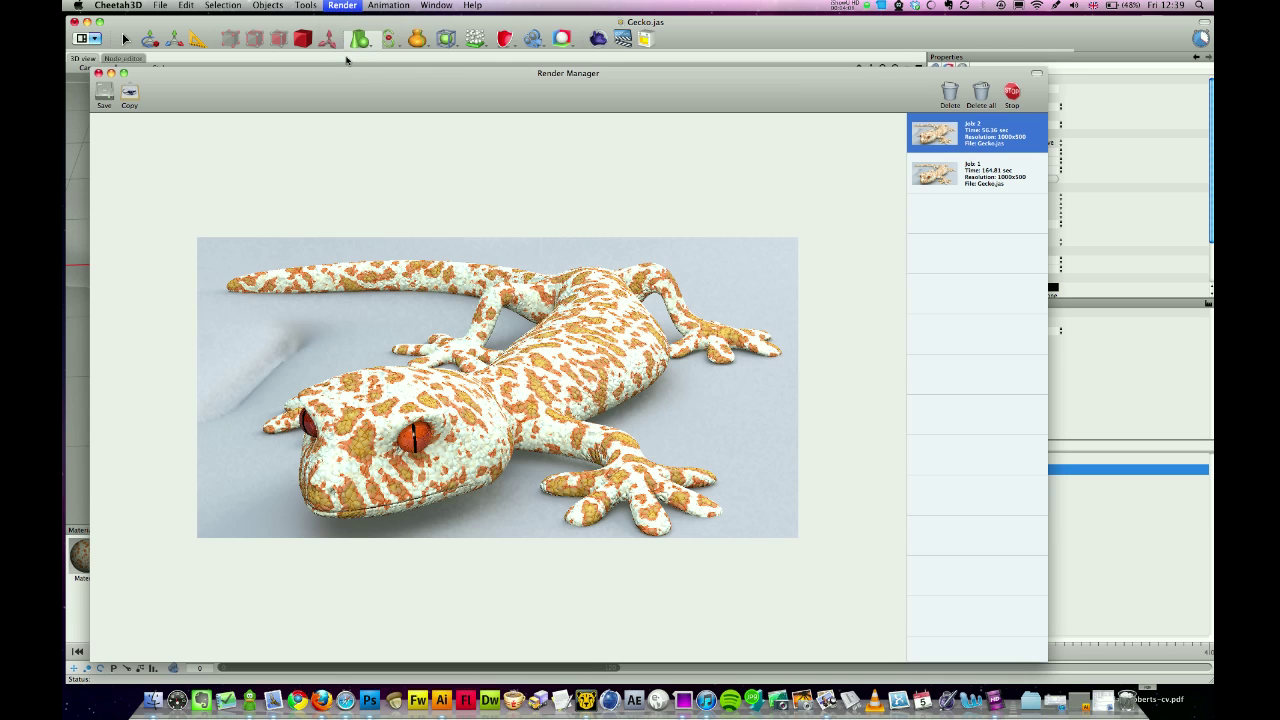